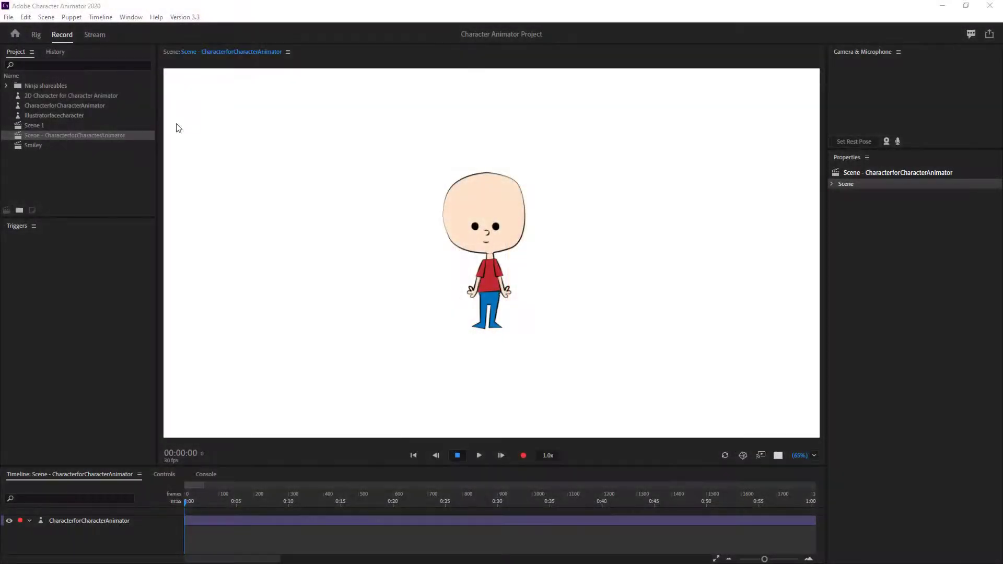
Open the CharacterforCharacterAnimator scene from Scene 1 and switch on the webcam feed
double_click(19, 125)
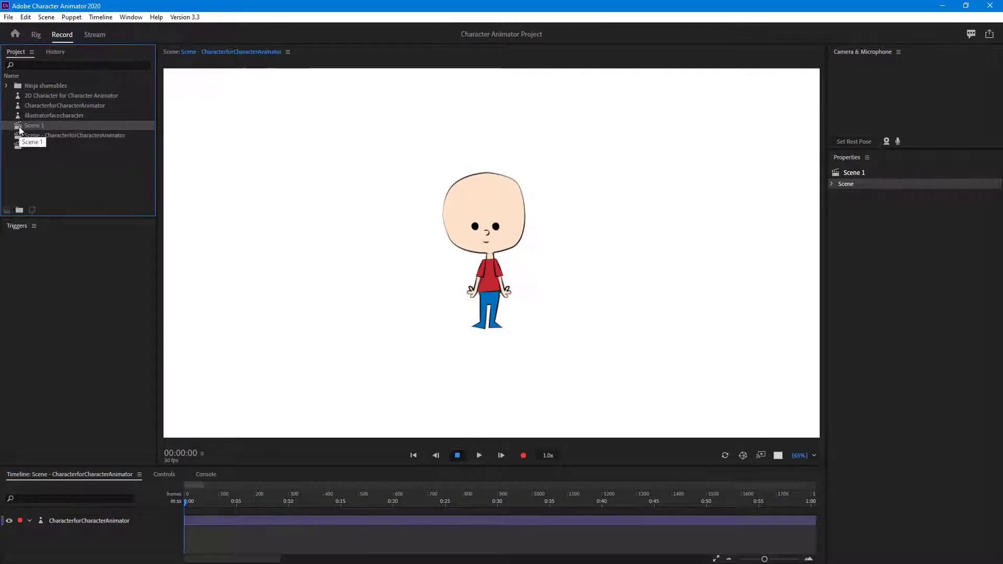
double_click(15, 137)
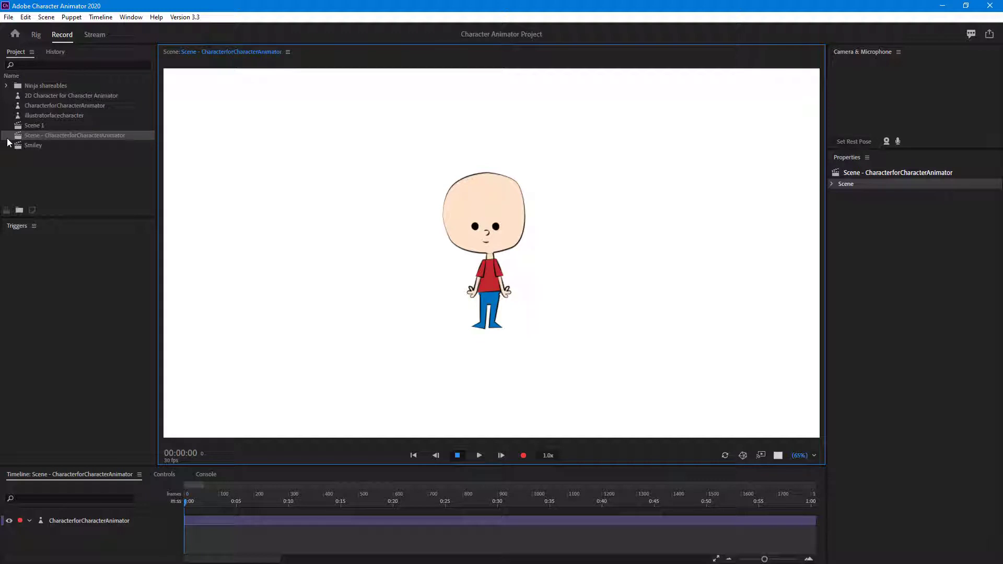
left_click(886, 142)
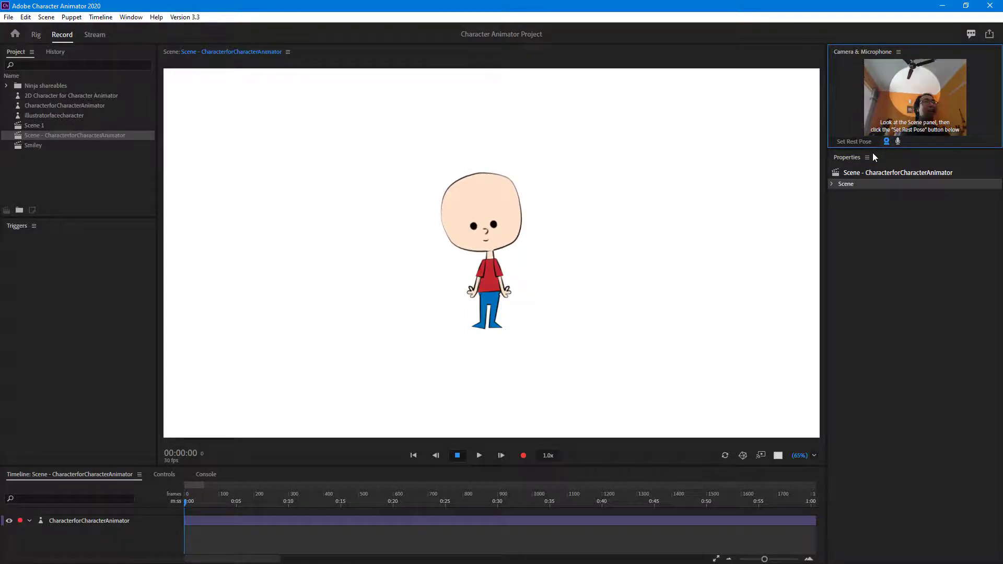
Reopen Scene 1 and the CharacterforCharacterAnimator scene, then bring up its puppet in Rig mode
left_click(17, 126)
double_click(18, 127)
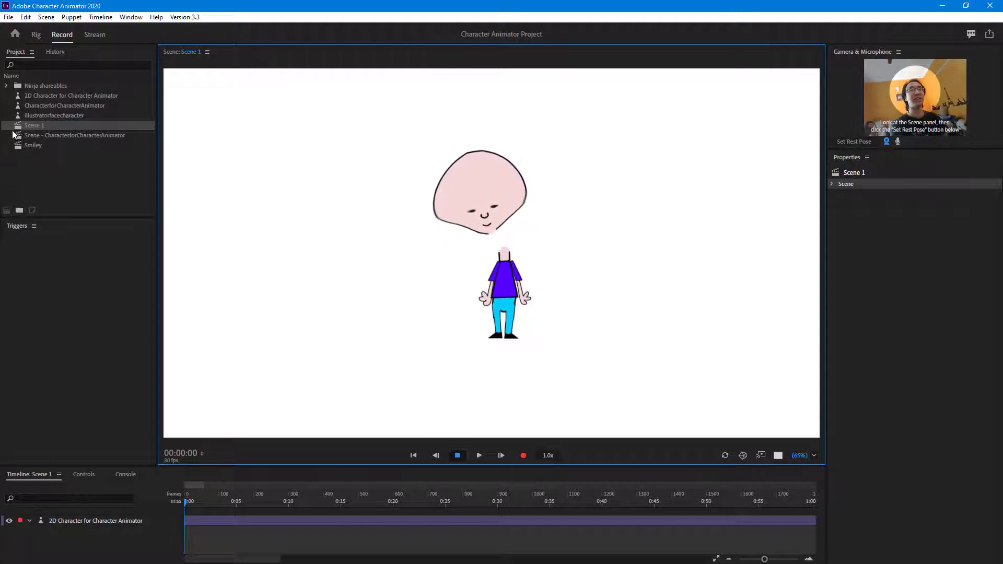
double_click(15, 136)
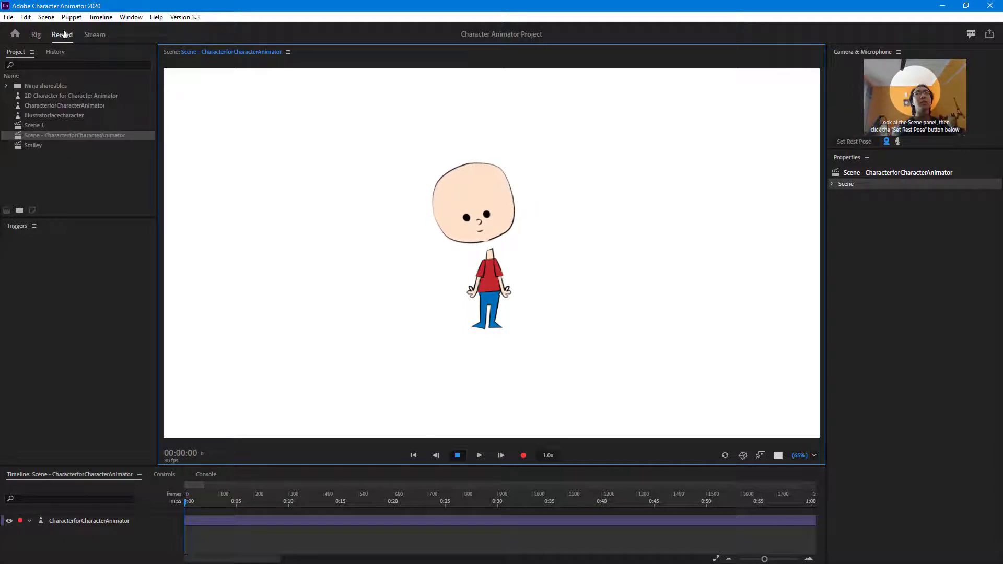
left_click(33, 37)
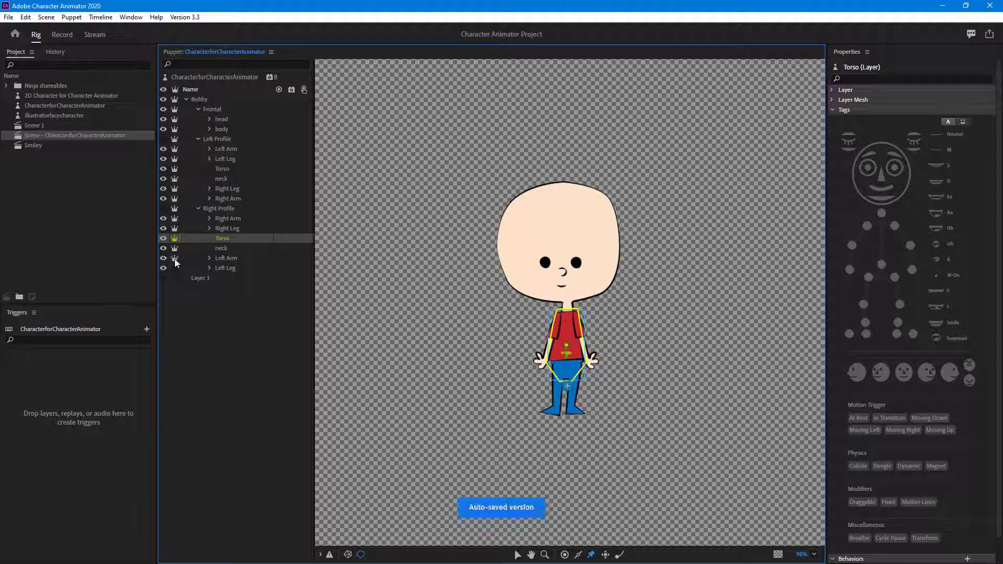
Turn off independence on the Right and Left Profile layers, collapse both groups, and view in Record mode
left_click(174, 238)
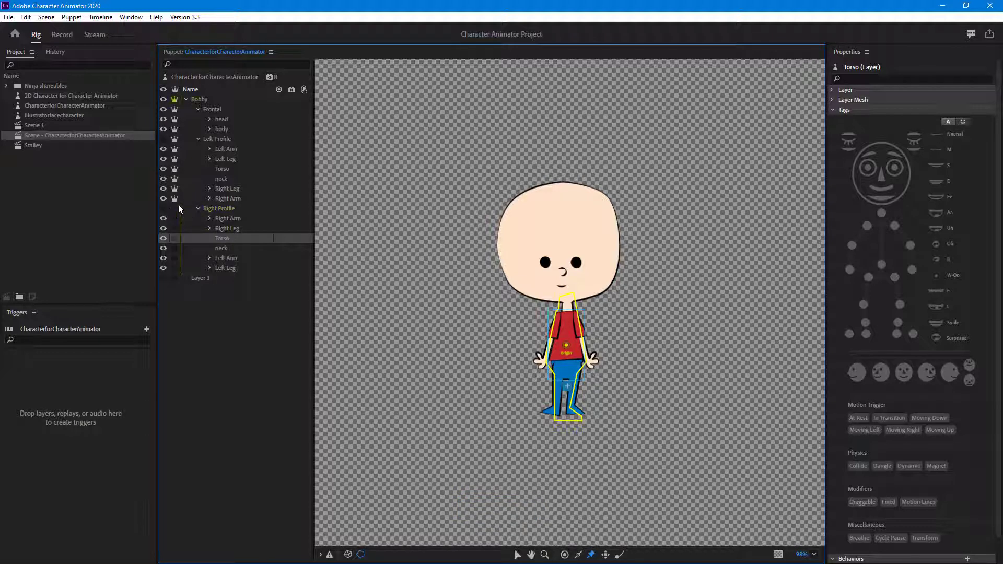
left_click(167, 218)
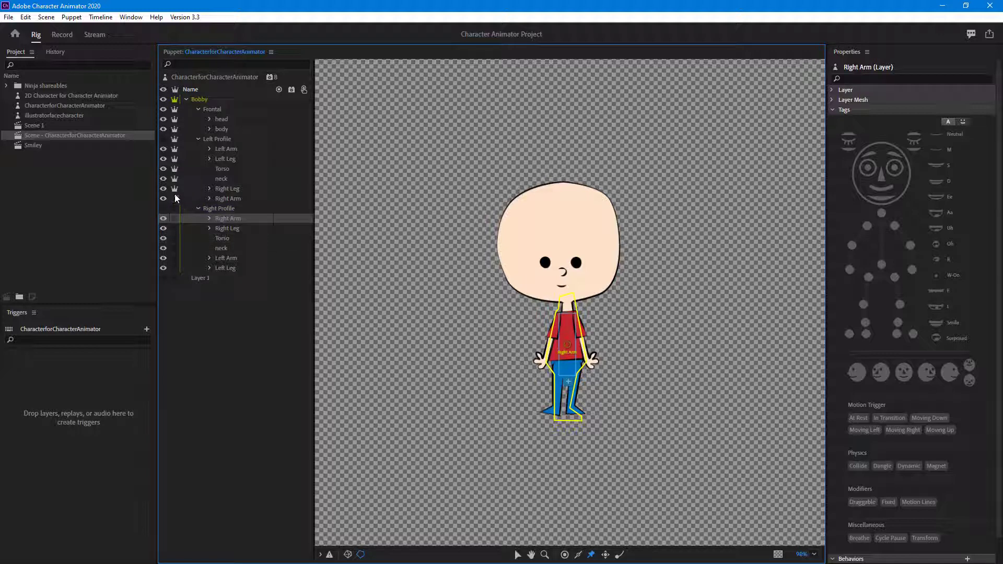
left_click(175, 156)
left_click(175, 139)
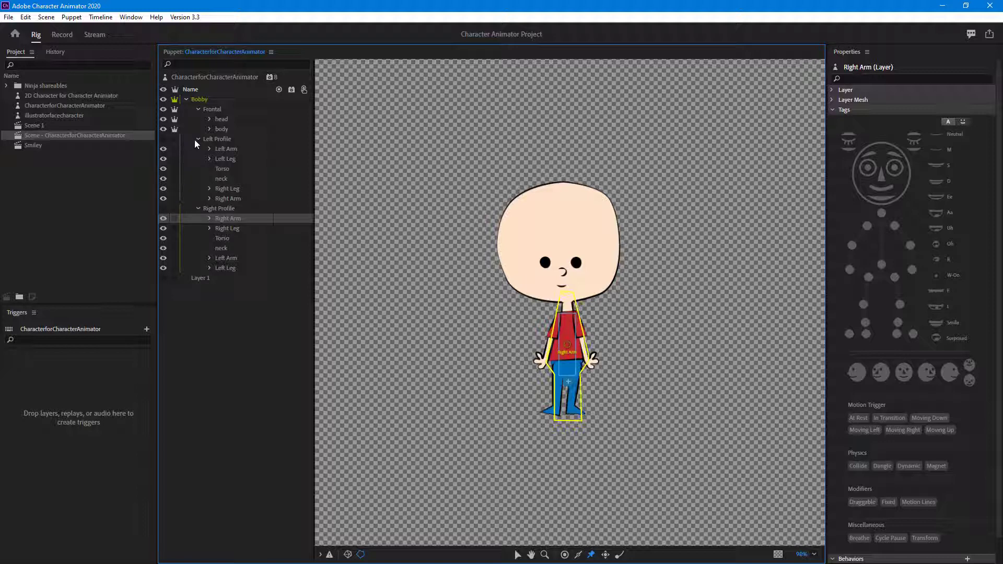
left_click(198, 140)
left_click(198, 149)
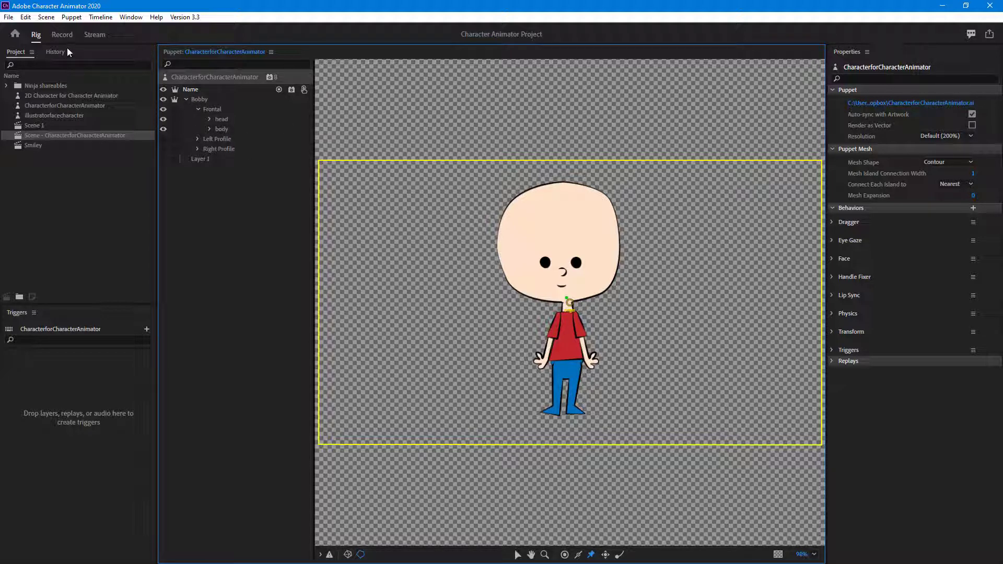
left_click(62, 34)
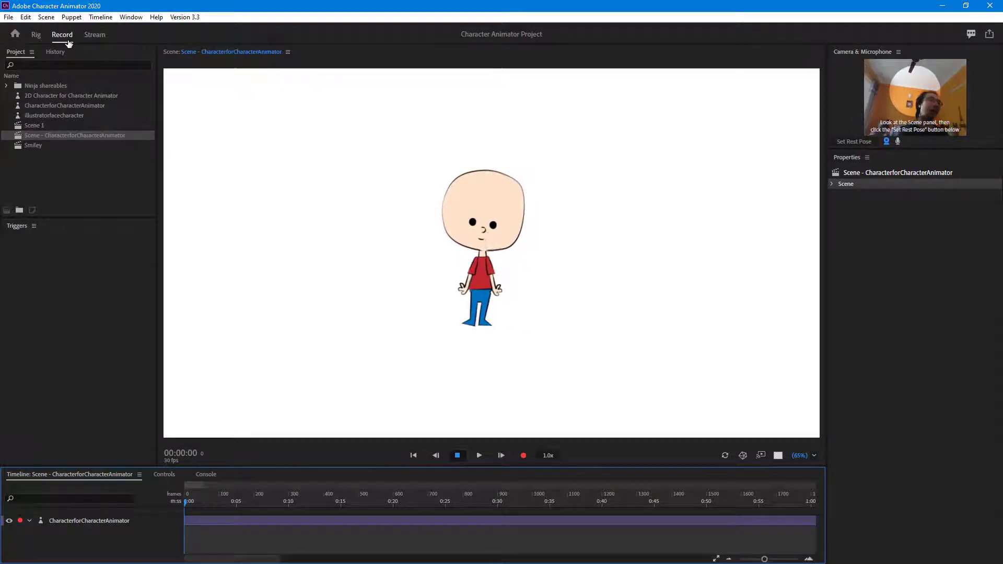
Check Scene 1, then reopen the CharacterforCharacterAnimator puppet in Rig mode from the Project panel
left_click(23, 127)
double_click(21, 124)
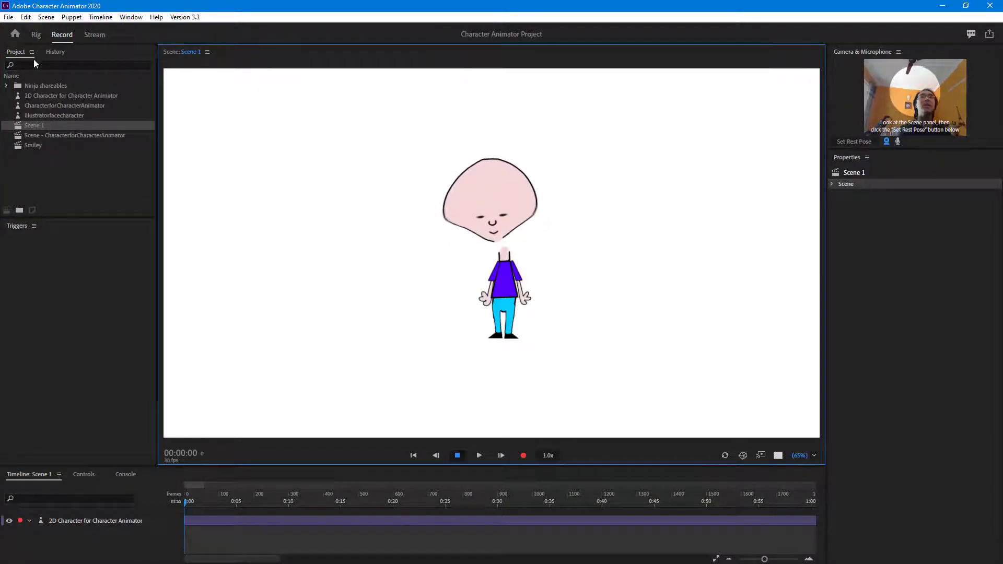
left_click(36, 35)
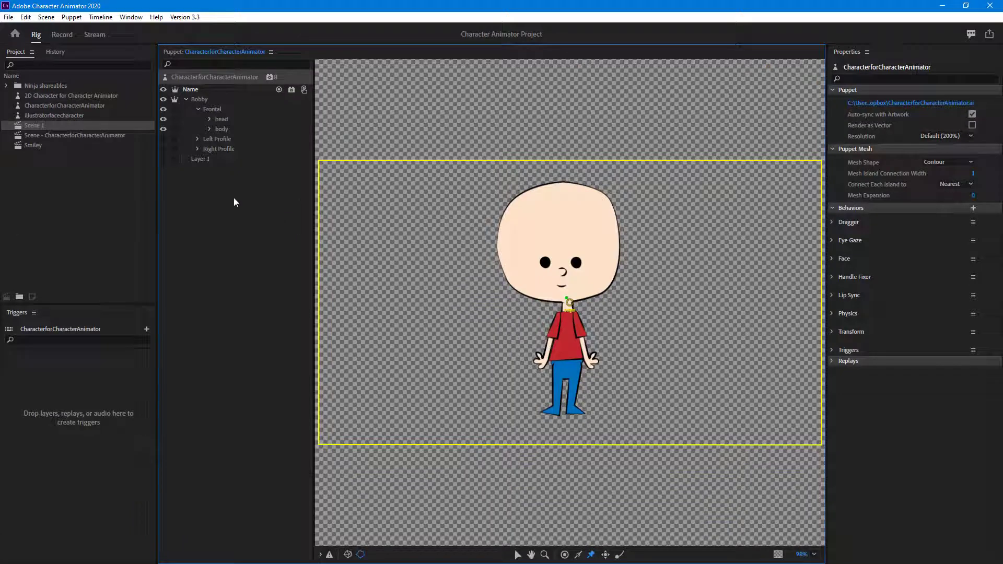
left_click(20, 96)
double_click(19, 115)
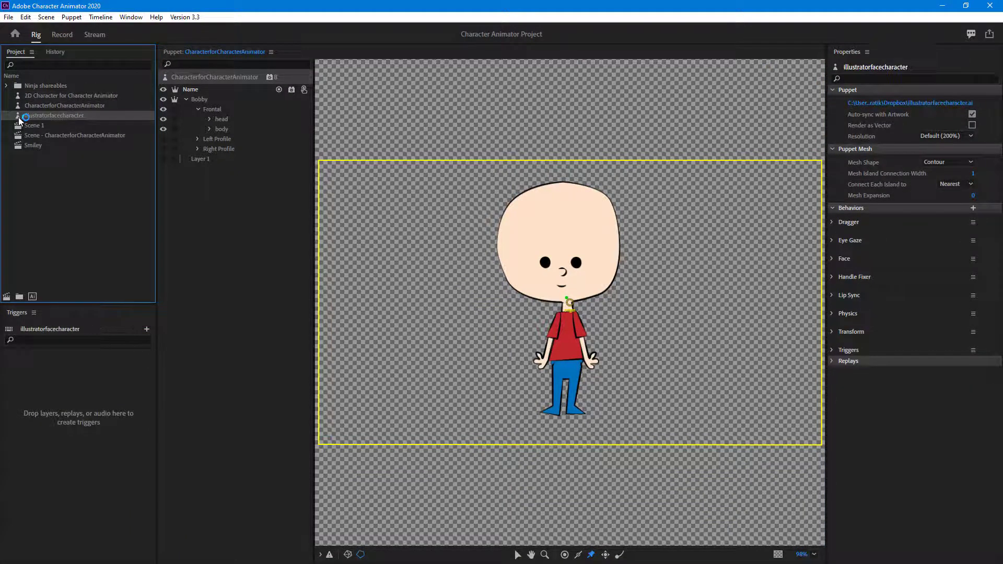
double_click(18, 105)
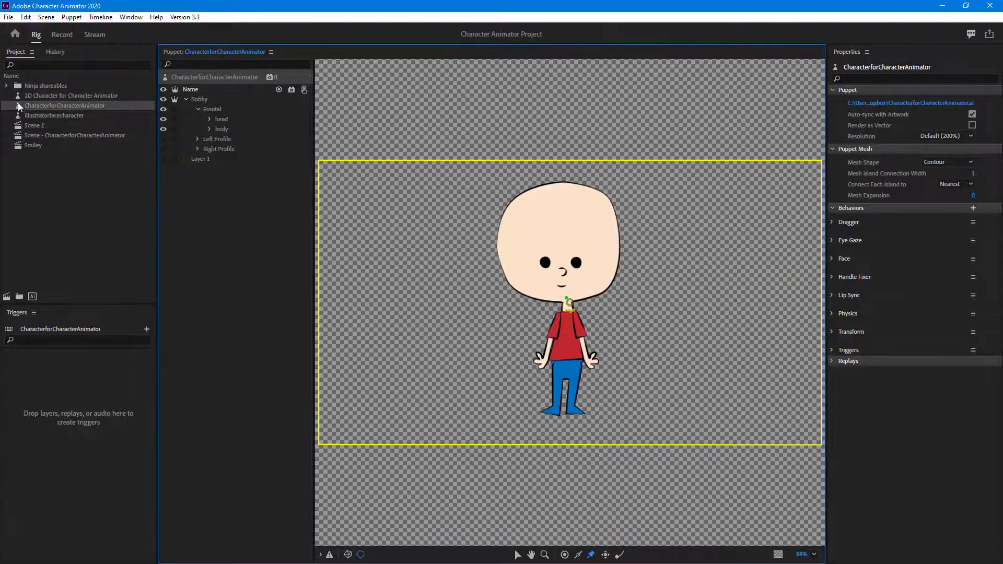
left_click(18, 96)
Open the 2D Character puppet and turn off independence on its profile arms, legs and head layers
double_click(18, 96)
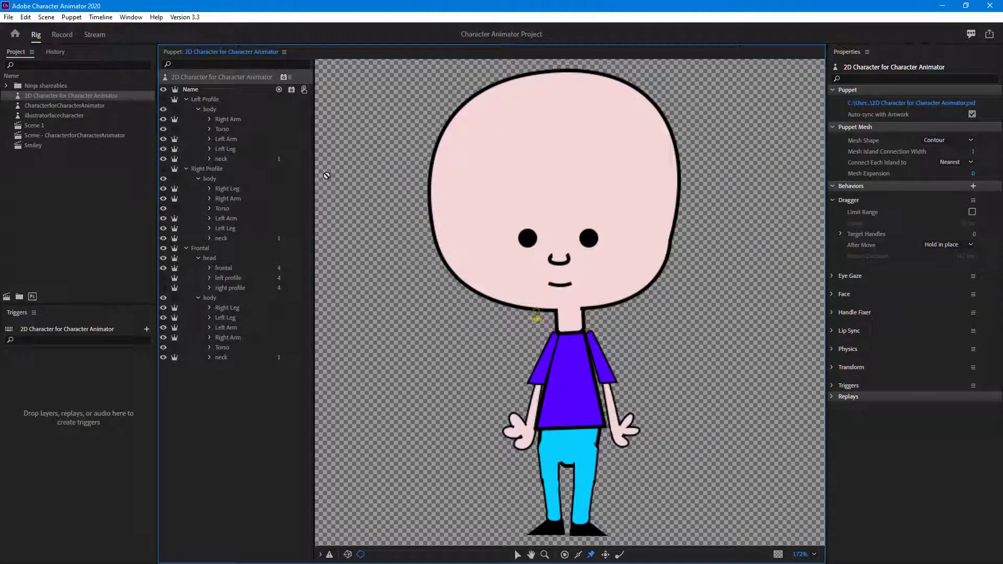
left_click(174, 119)
left_click(174, 139)
left_click(176, 168)
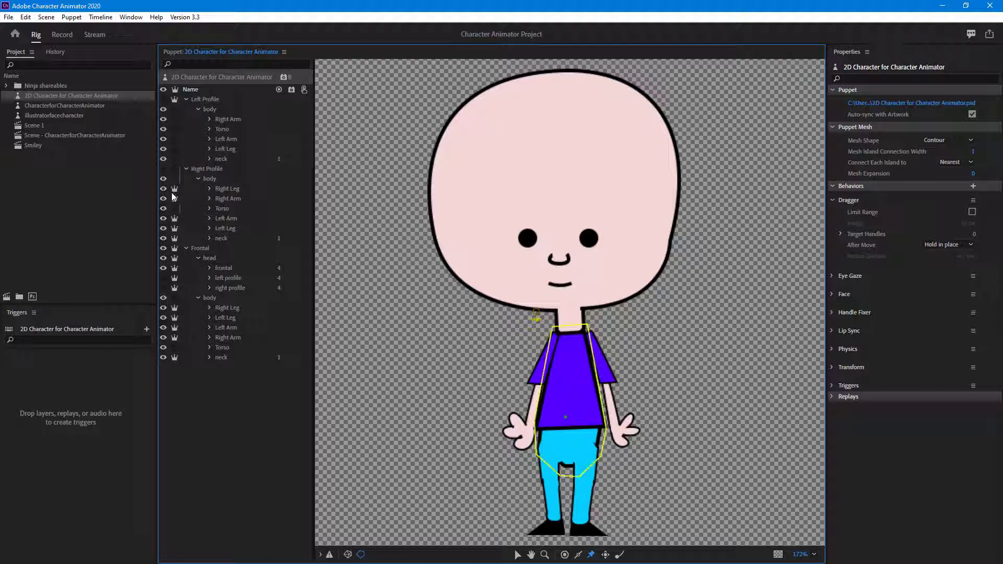
left_click(174, 199)
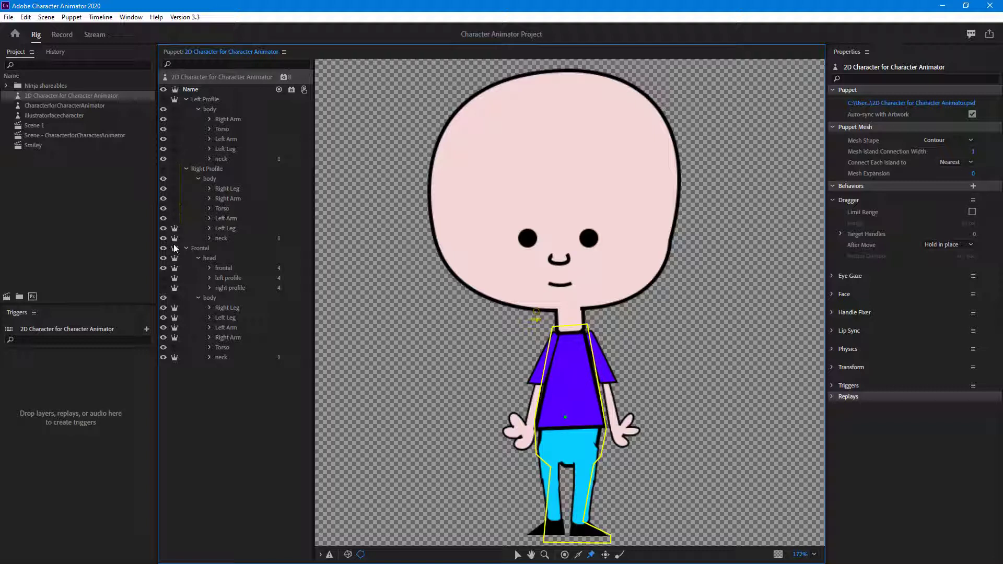
left_click(175, 248)
left_click(175, 258)
left_click(174, 268)
left_click(175, 278)
Turn off independence on the Frontal body limbs and neck, then test the puppet in Record mode
left_click(174, 309)
left_click(175, 318)
left_click(174, 327)
left_click(174, 338)
left_click(174, 358)
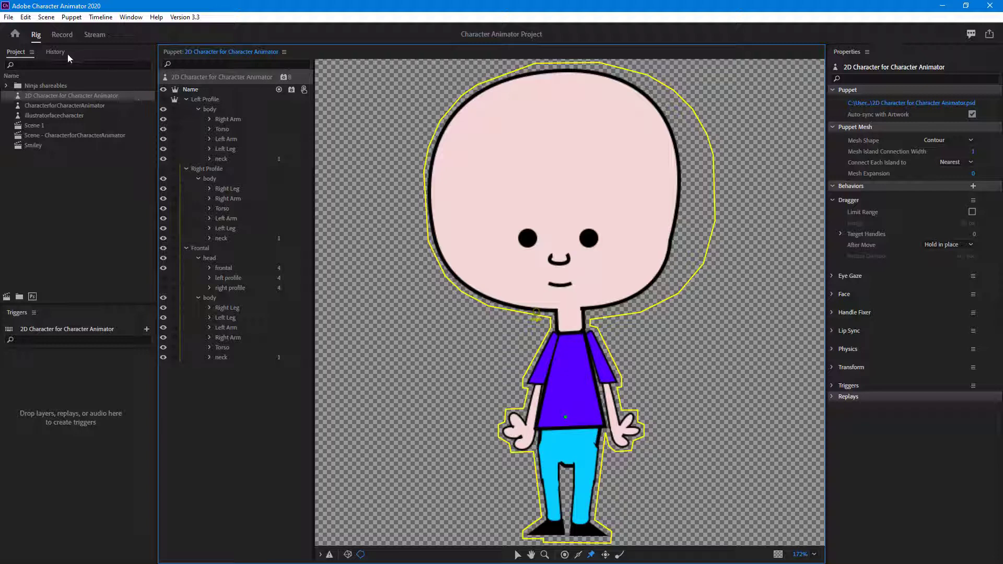
left_click(63, 35)
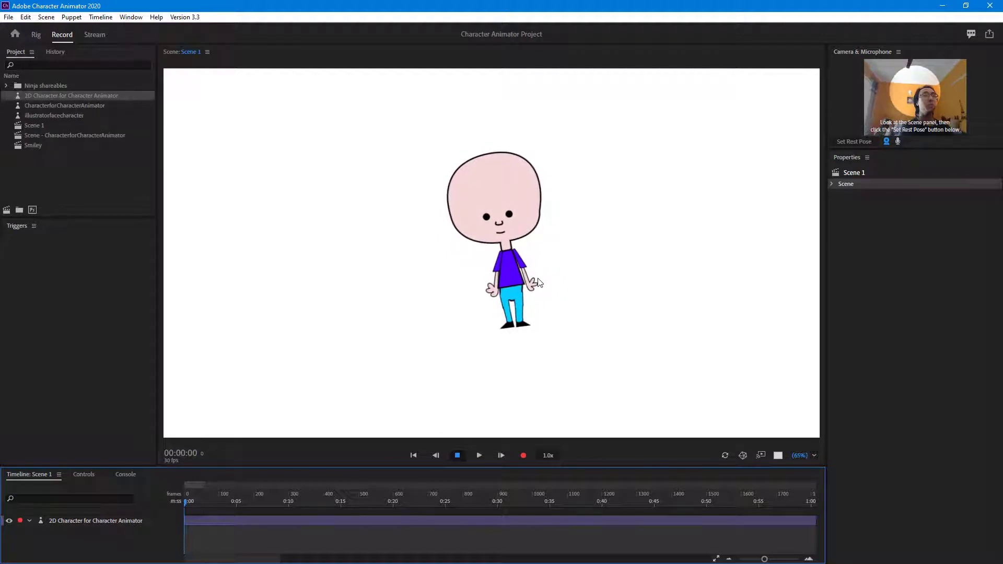
Switch the Rig view from the smiley face puppet to the red-shirt CharacterforCharacterAnimator puppet
double_click(18, 118)
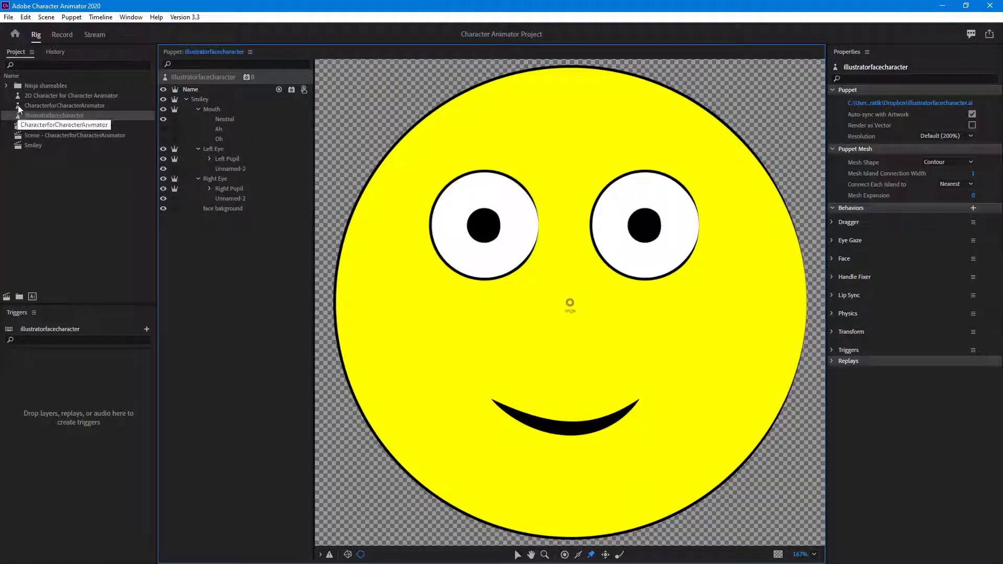
double_click(18, 106)
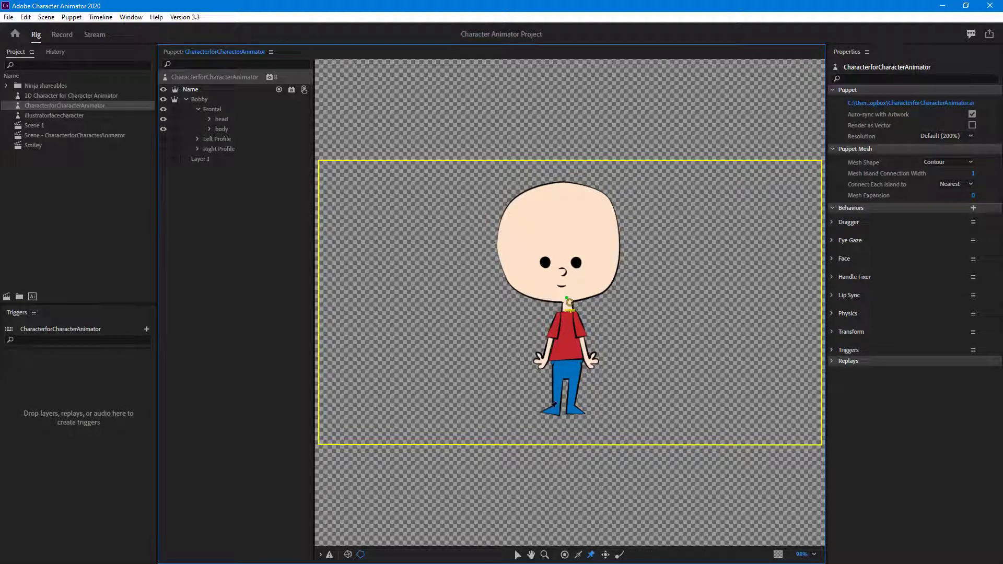
Undo the stray handle and pin both Frontal-layer feet with Fixed handles, nudging the right one down
left_click(554, 411)
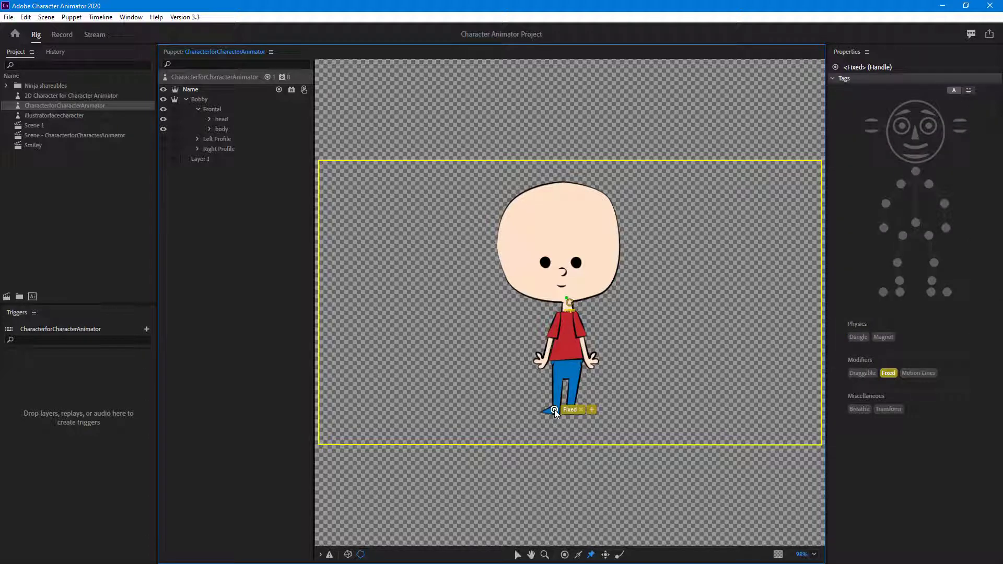
left_click(202, 102)
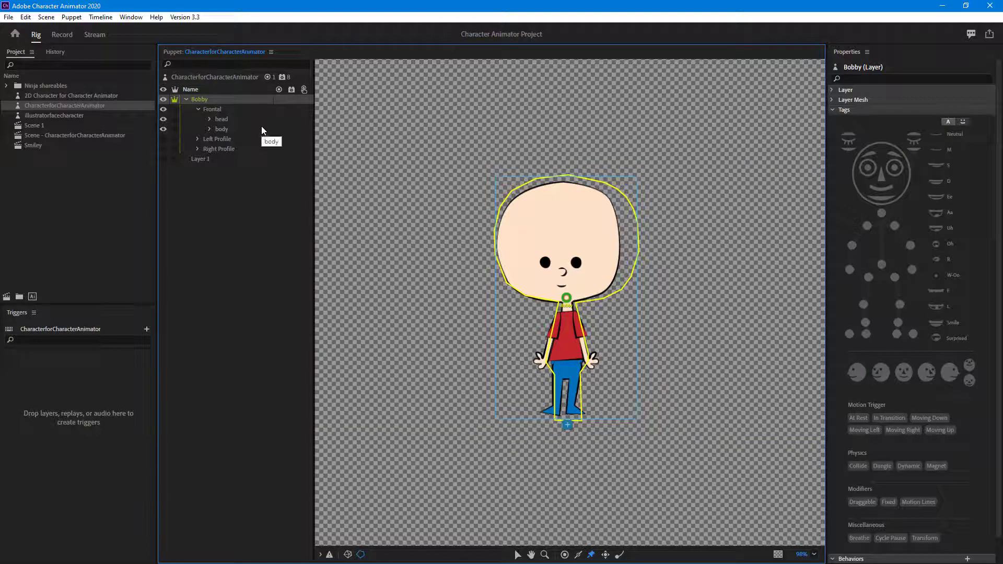
key("ctrl+z")
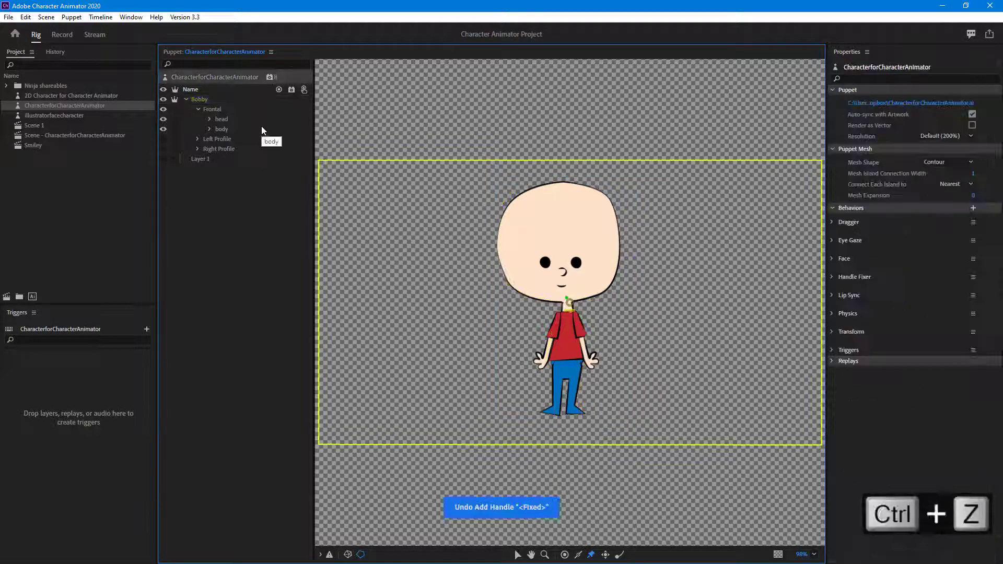
left_click(200, 111)
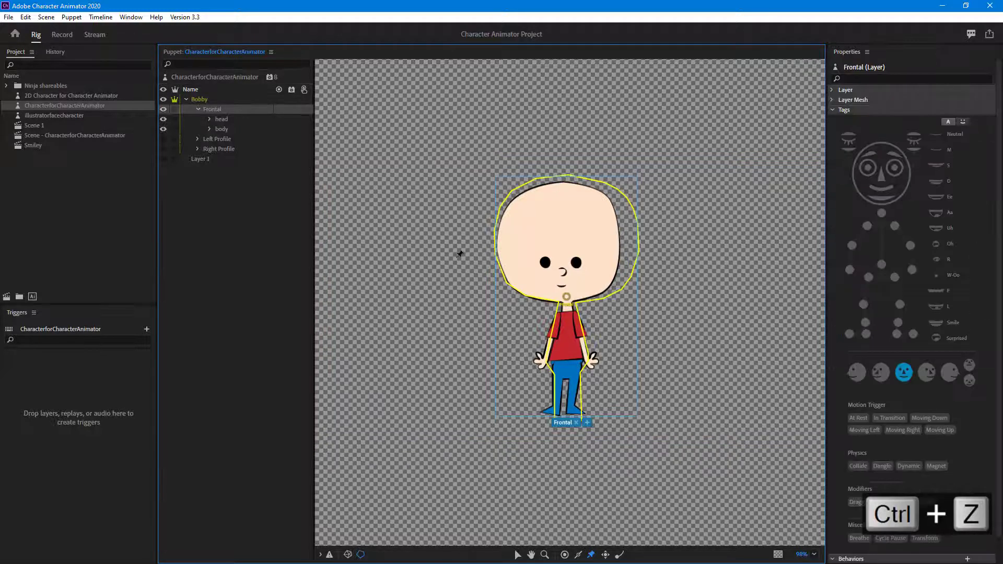
left_click(556, 410)
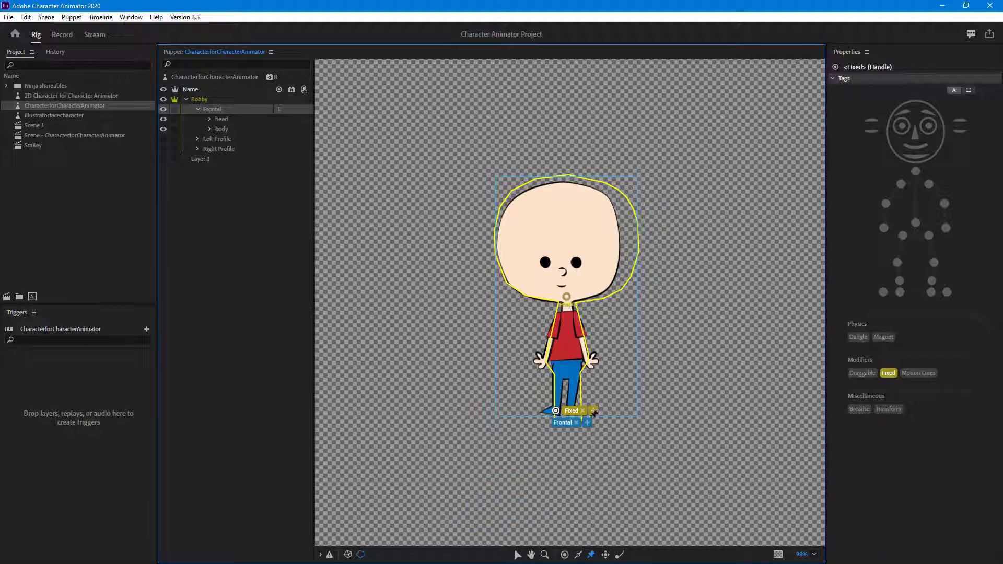
left_click(573, 403)
left_click_drag(572, 403, 575, 412)
Test the Bobby scene in Record mode with a rest pose set, then return to Rig mode
left_click(68, 43)
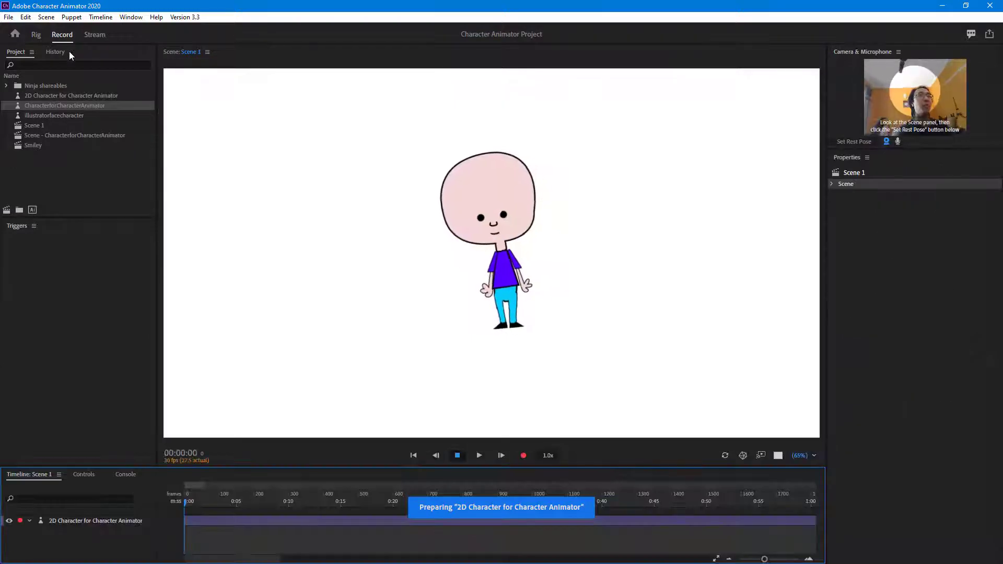
left_click(21, 138)
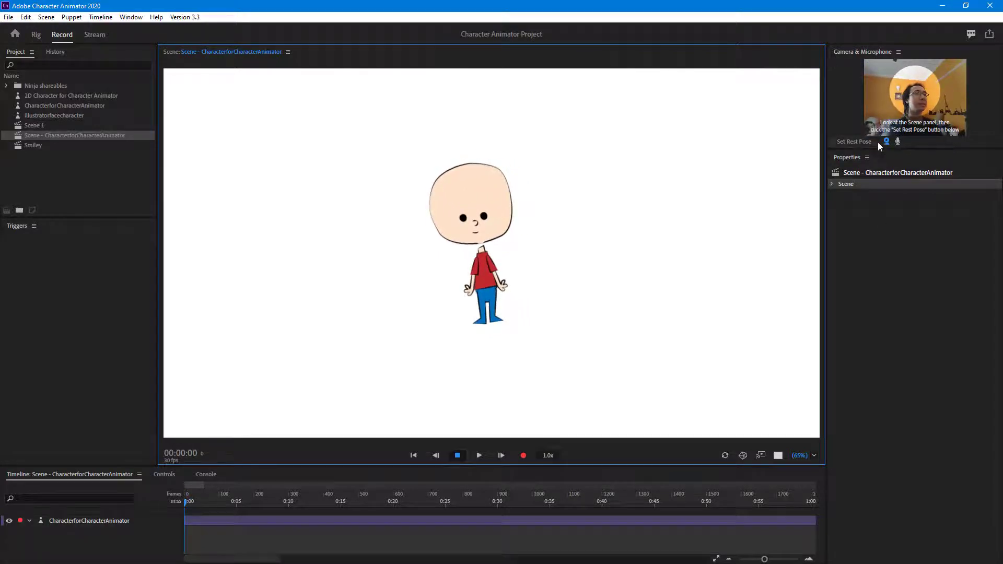
left_click(858, 143)
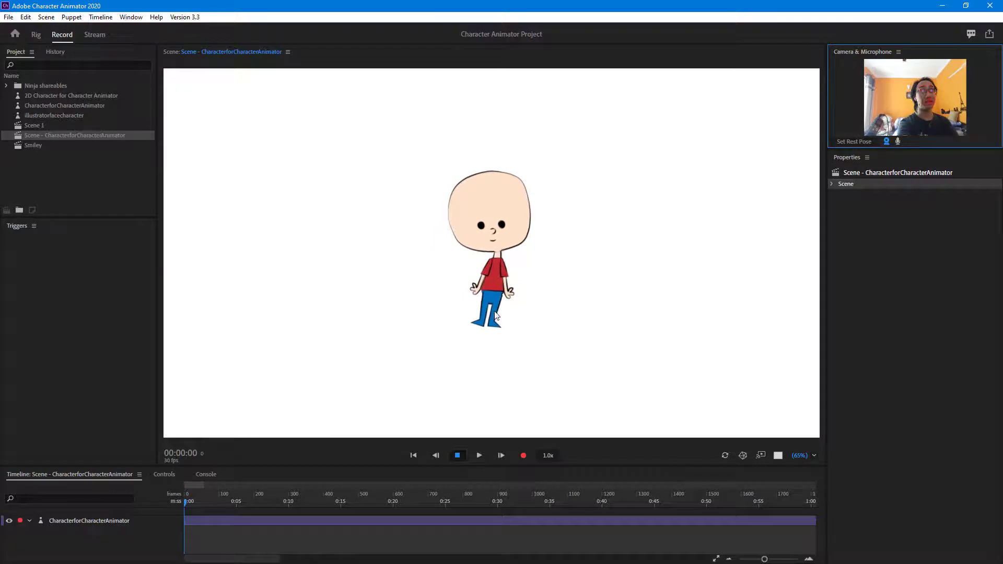
left_click(36, 34)
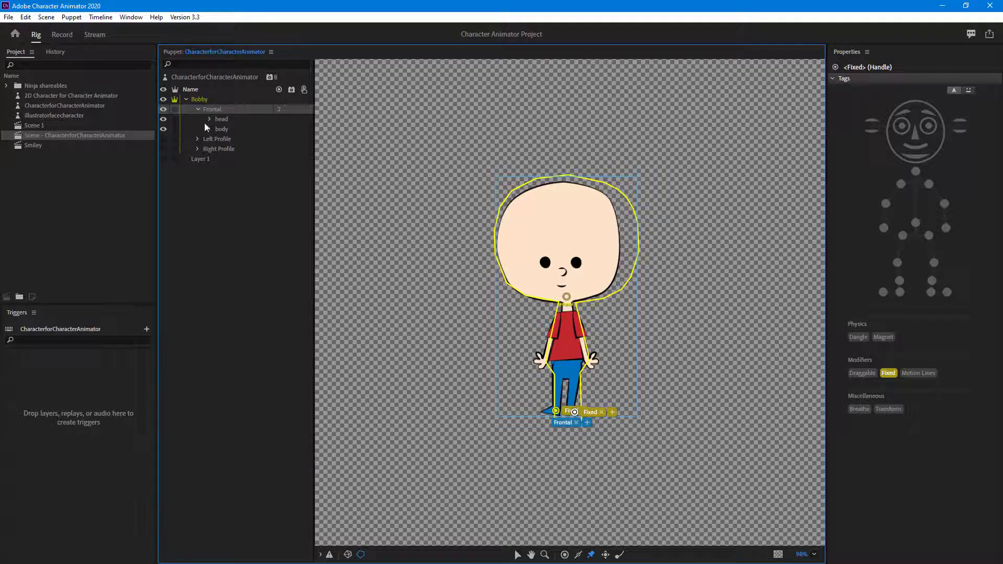
On the 2D Character puppet's Frontal layer, add a Fixed foot handle, then switch to Record mode
left_click(18, 97)
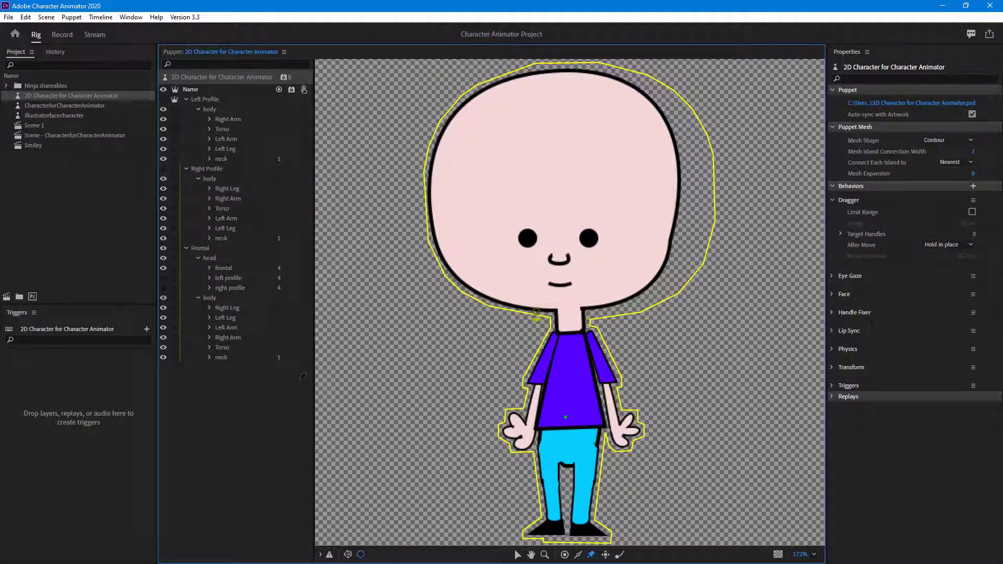
left_click(210, 110)
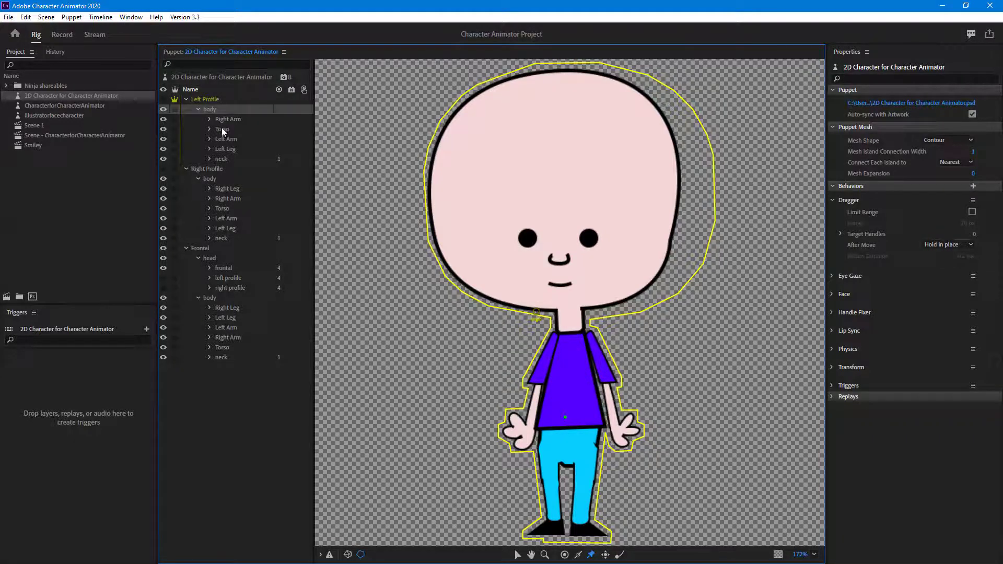
left_click(207, 168)
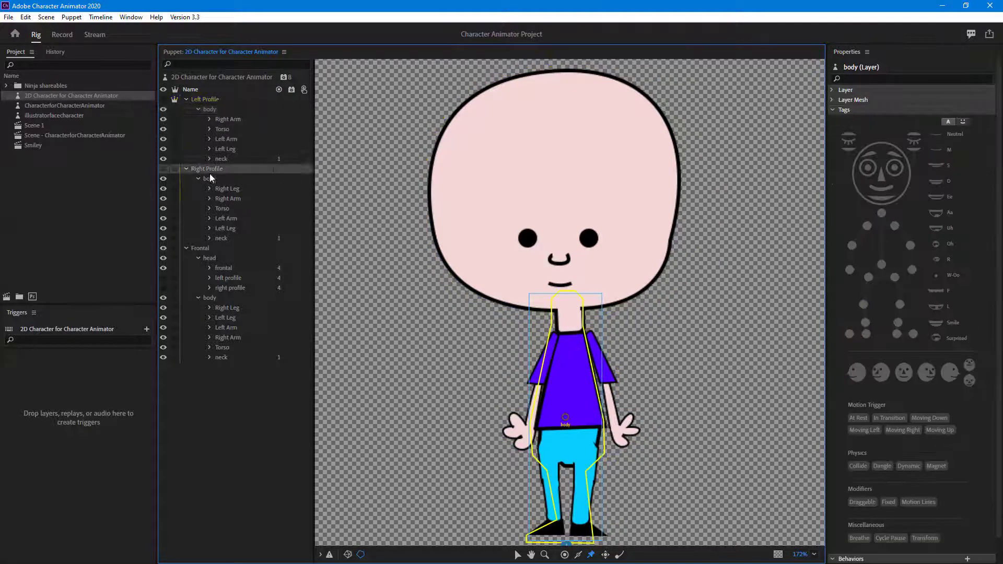
left_click(200, 248)
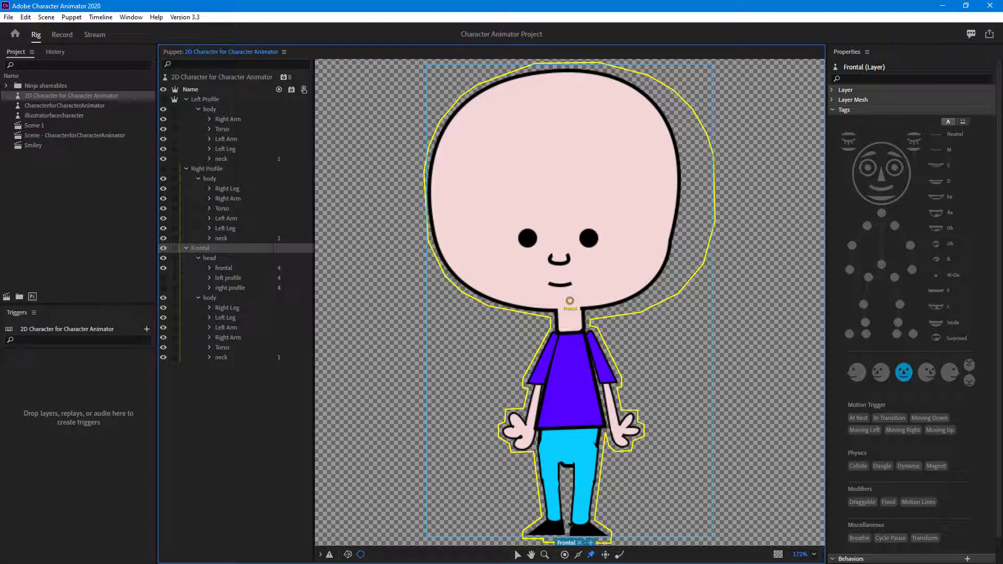
left_click(552, 526)
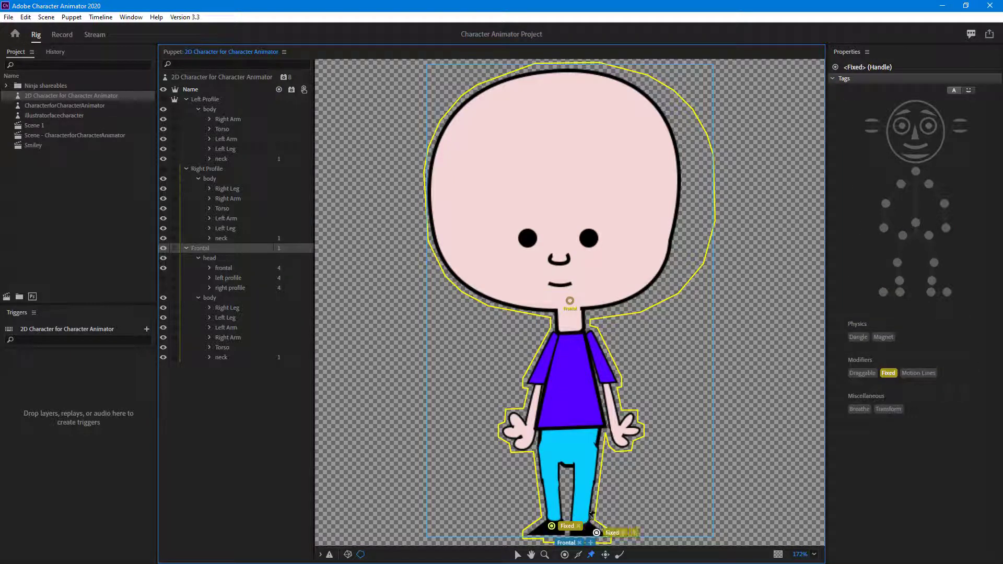
left_click(58, 37)
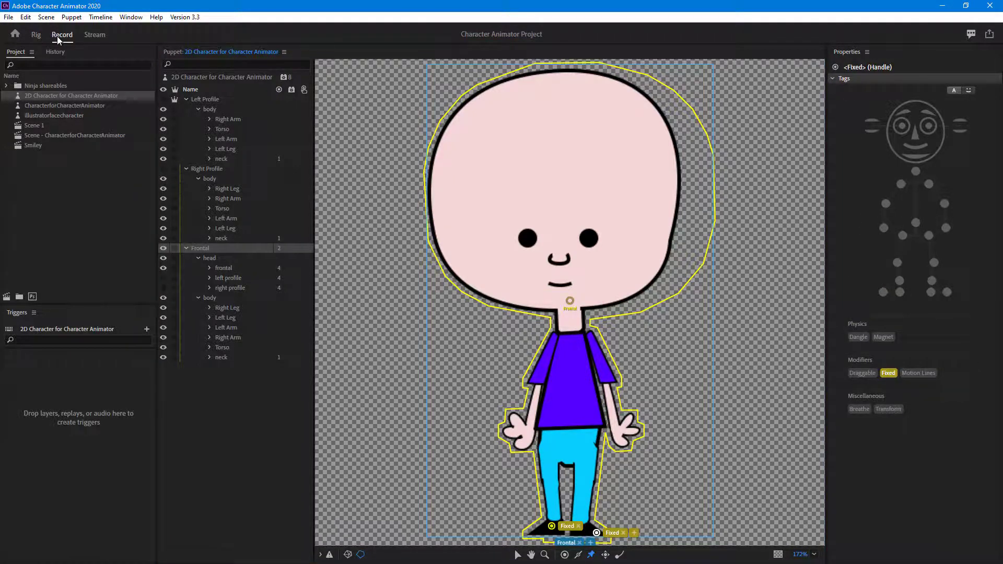
Open Scene 1 with the purple-shirt character and set its rest pose to recentre it
left_click(20, 139)
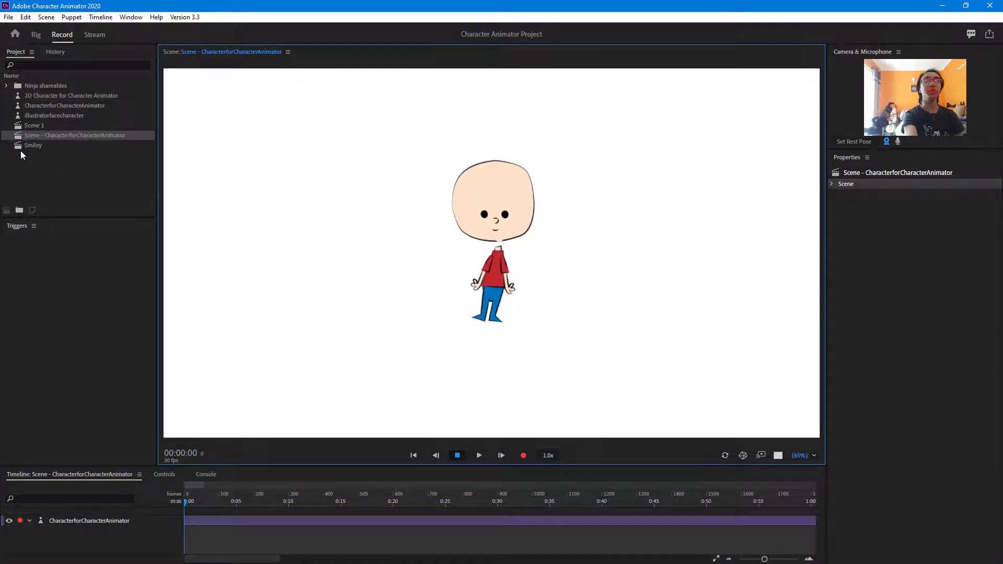
left_click(22, 148)
double_click(19, 127)
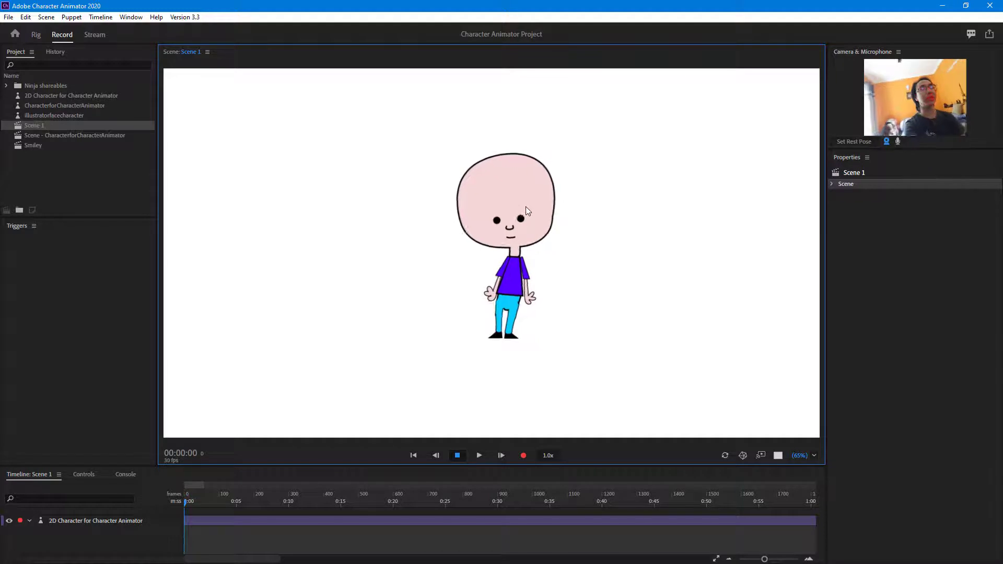
left_click(844, 136)
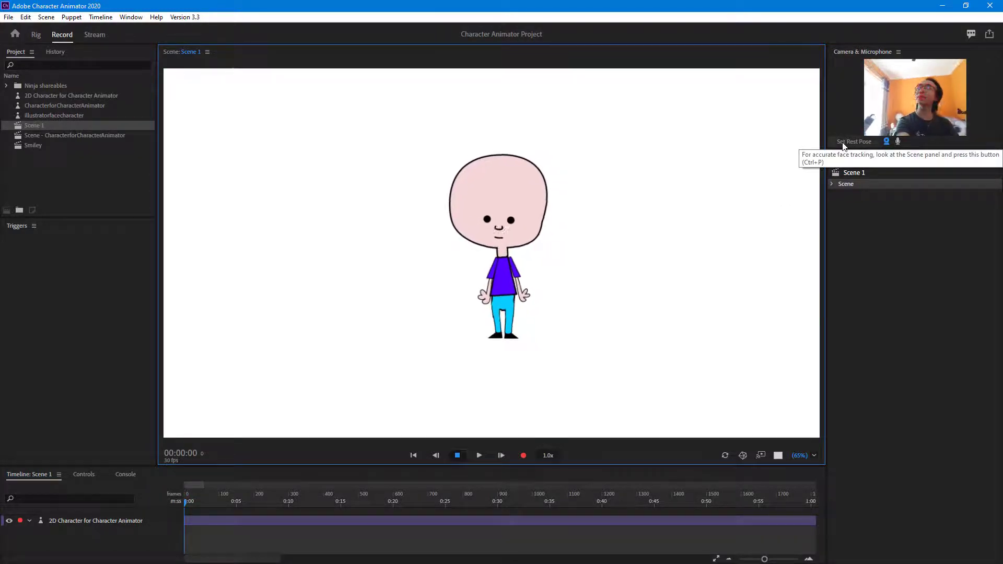